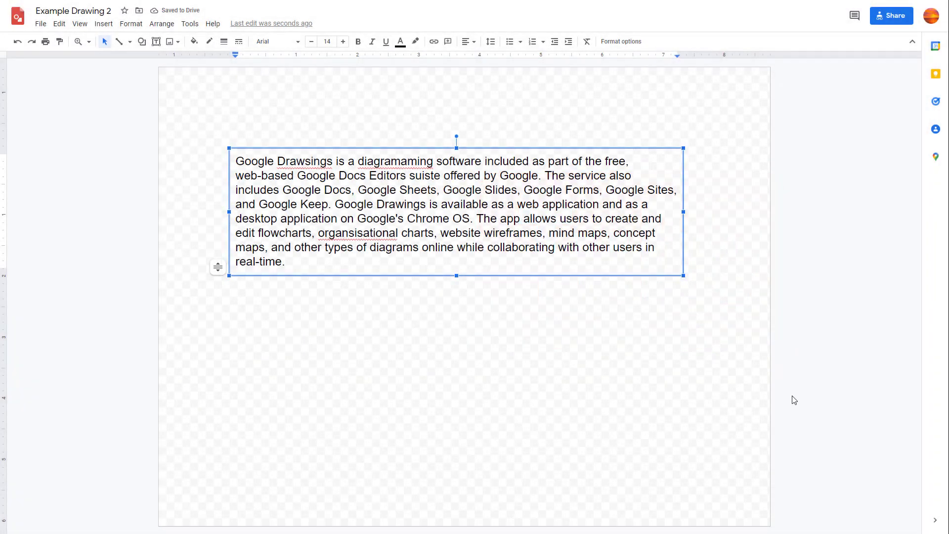
Replace the misspelled 'Drawsings' with the right-click suggestion 'Drawings' in the paragraph.
left_click(377, 247)
left_click(280, 161)
left_click_drag(277, 160, 335, 161)
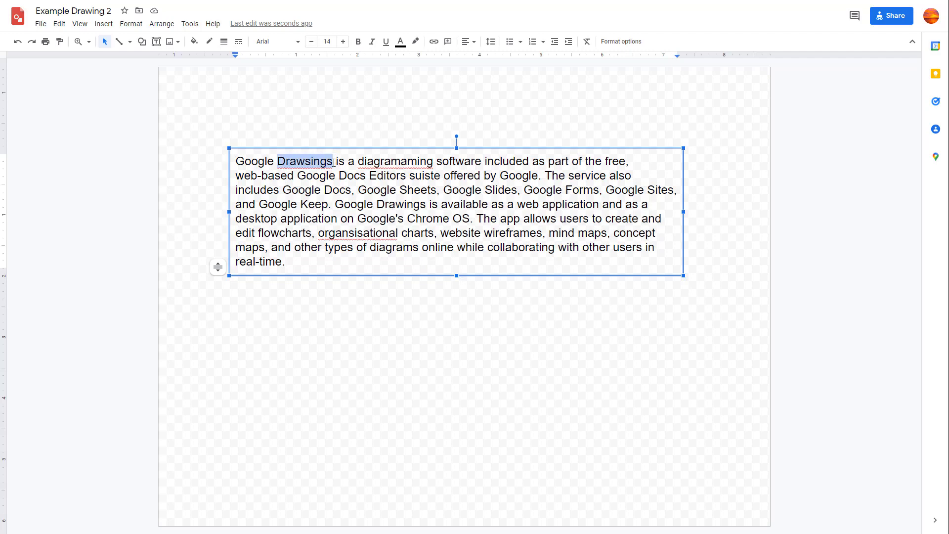
left_click(306, 165)
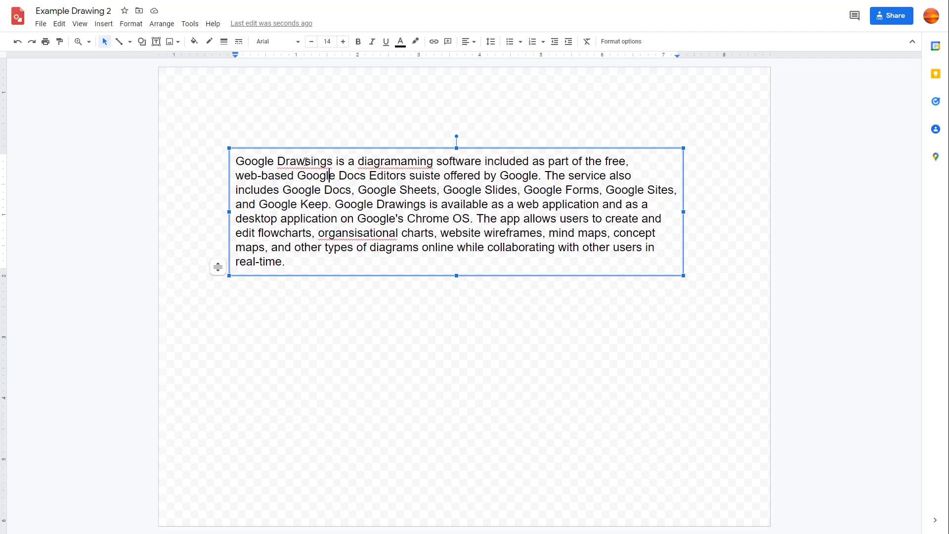
right_click(306, 161)
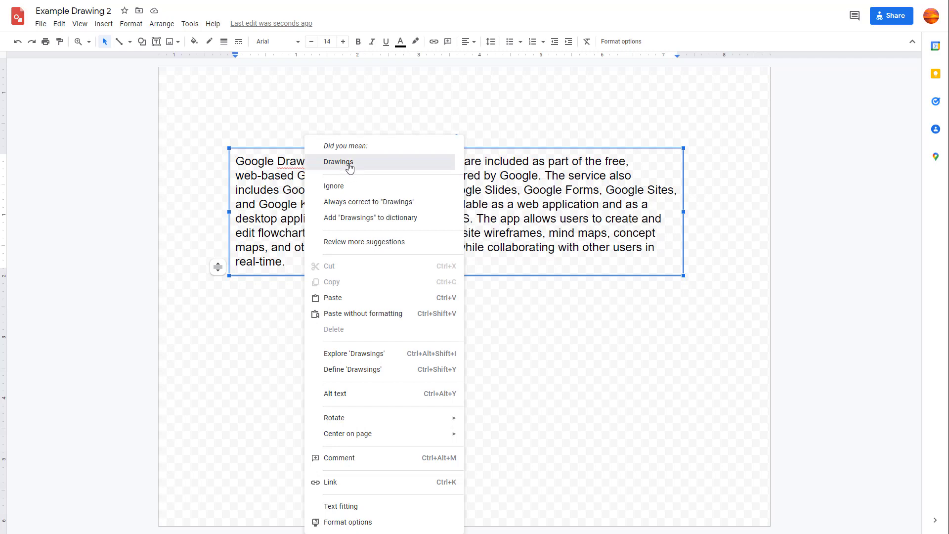
left_click(349, 166)
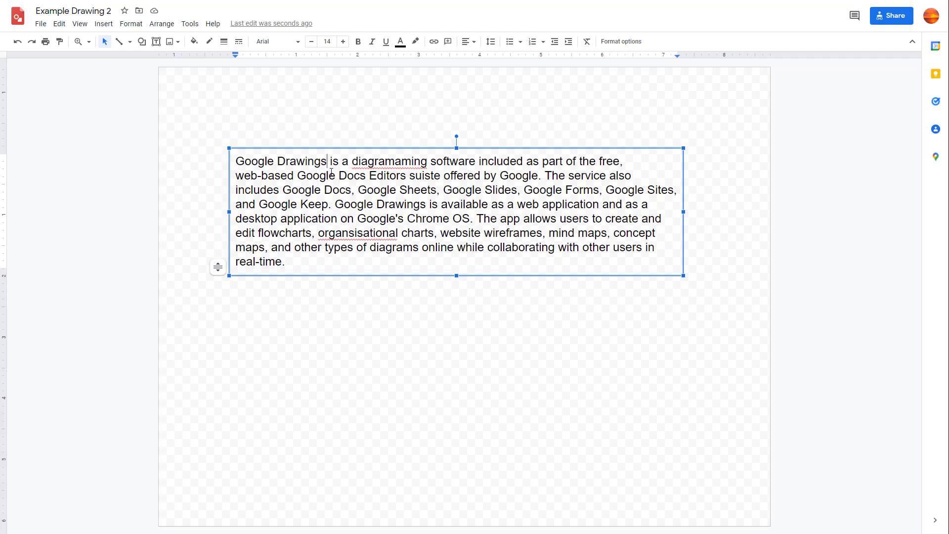
Toggle 'Underline errors' off and back on via Tools > Spelling, then return to the Spelling menu.
left_click(190, 23)
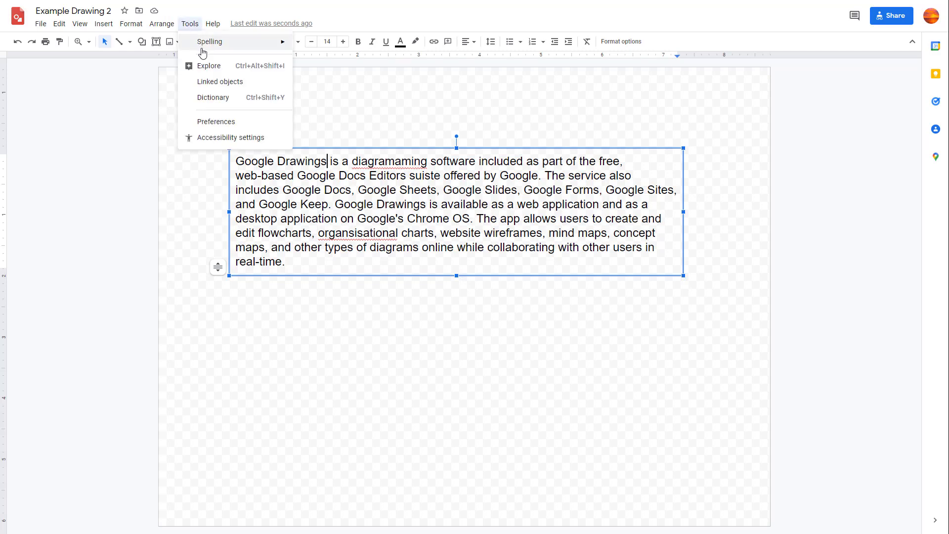
mouse_move(209, 42)
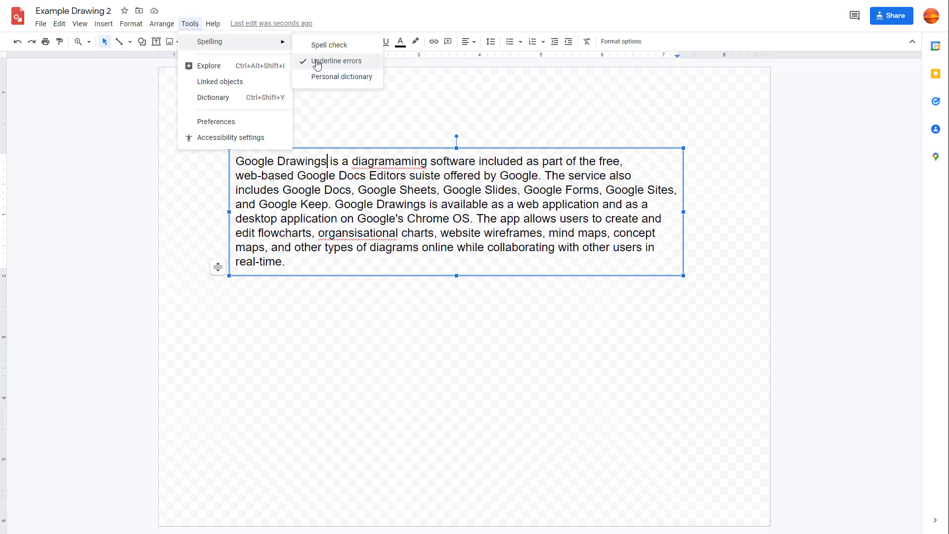
left_click(322, 64)
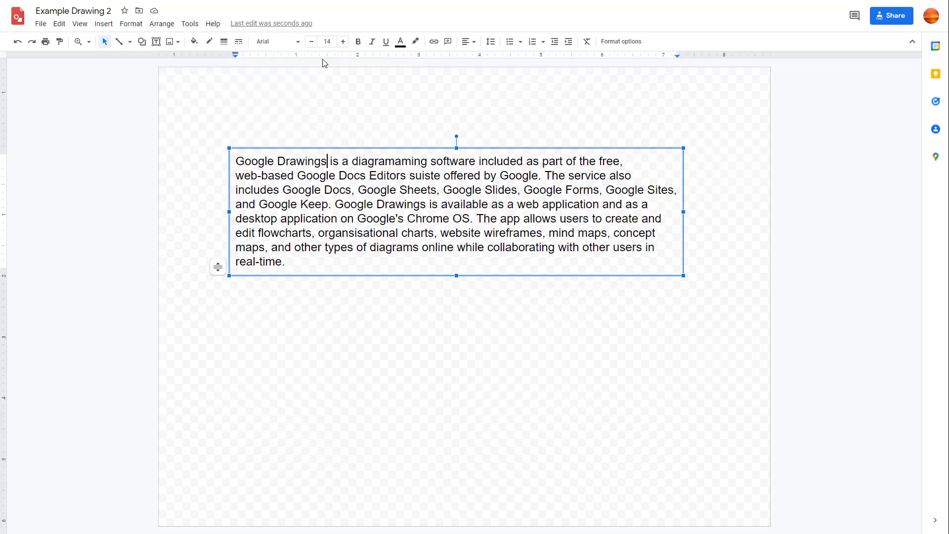
left_click(190, 23)
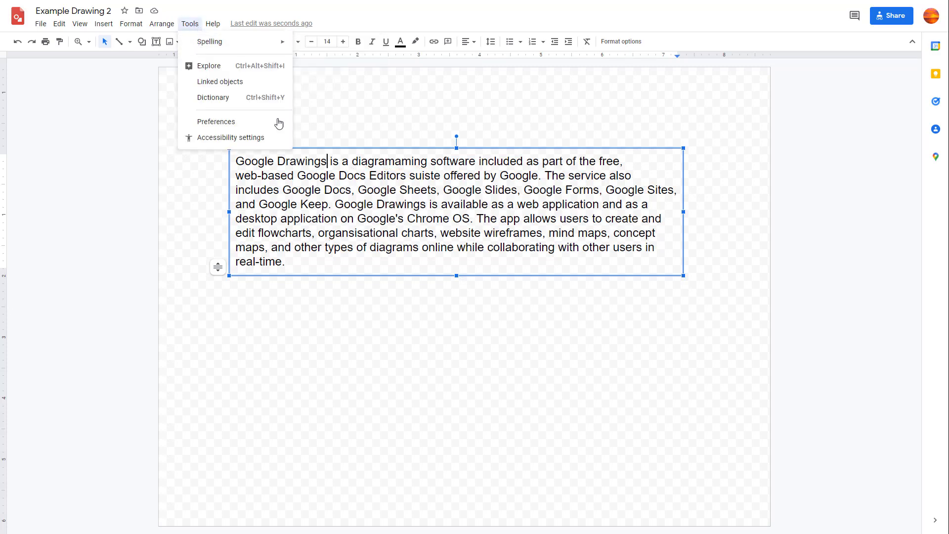
mouse_move(210, 42)
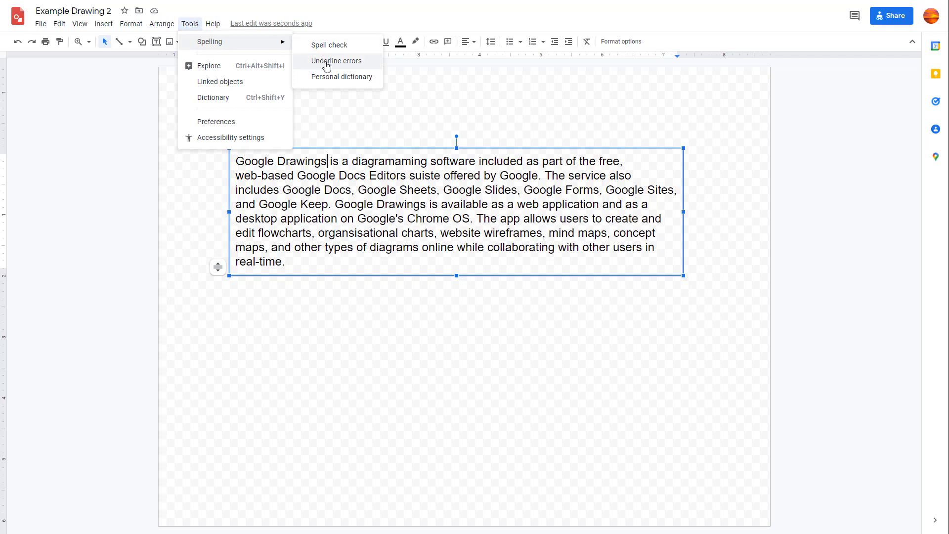
left_click(327, 63)
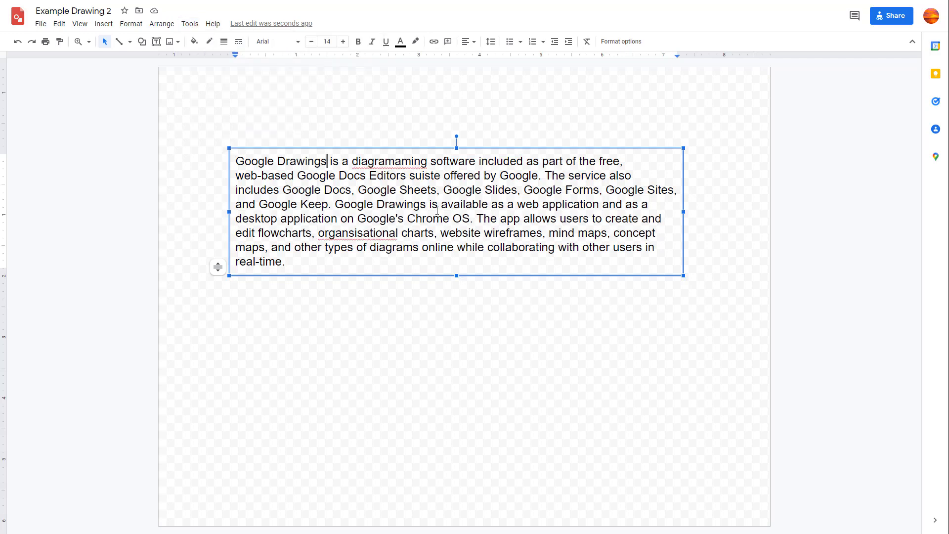
left_click(190, 23)
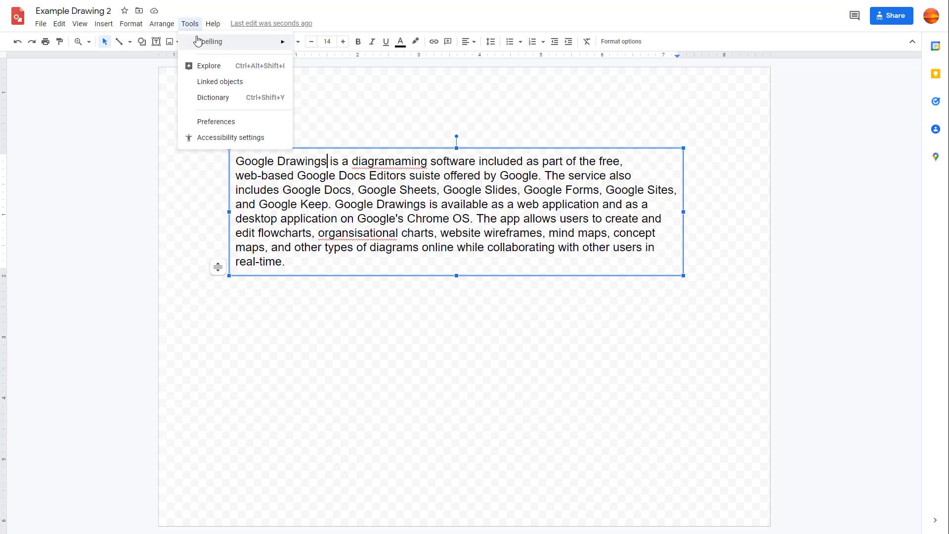
In the Spell check panel, change 'diagramaming' to 'diagramming' and ignore 'organisational'.
left_click(327, 44)
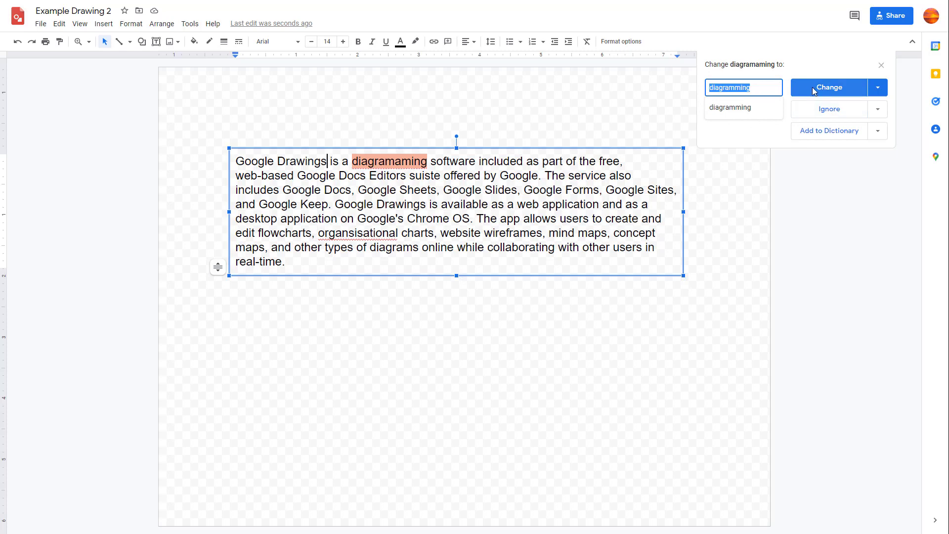
left_click(834, 89)
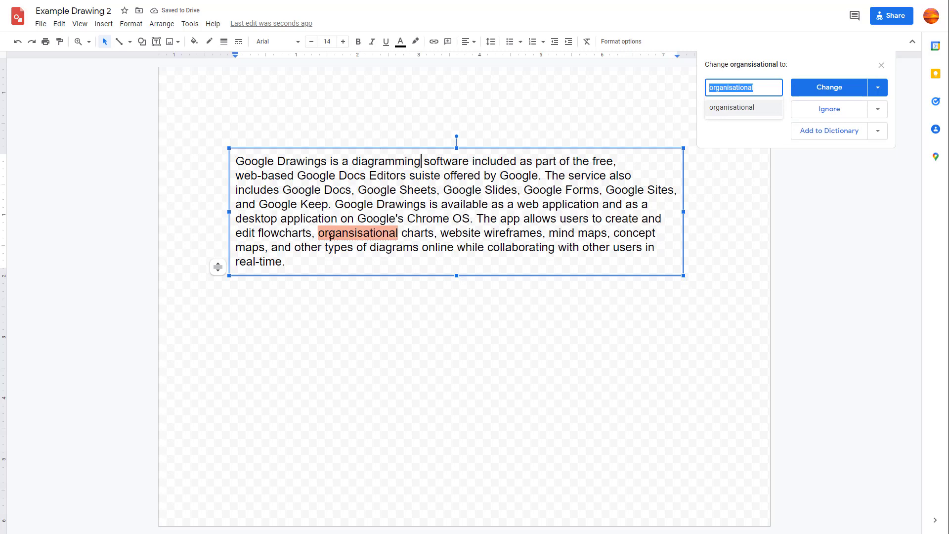
left_click(830, 112)
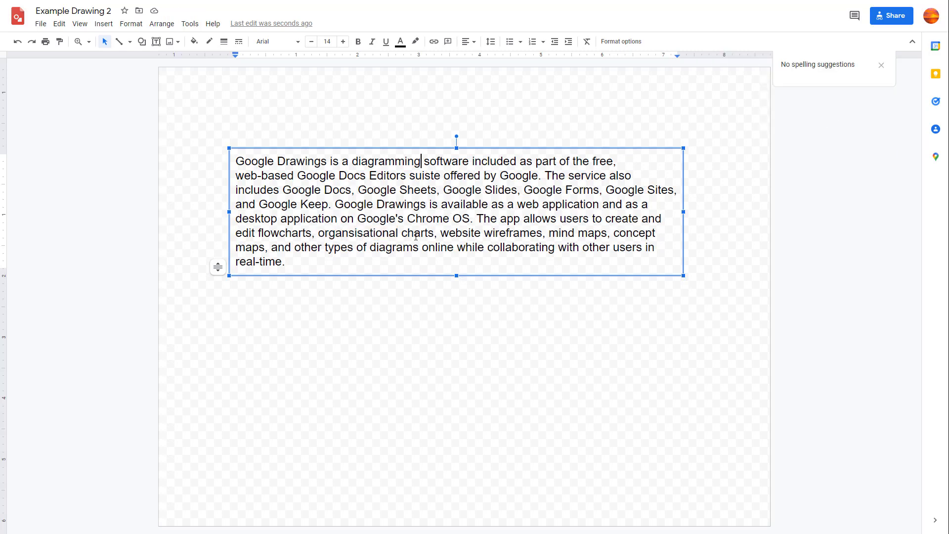
Turn the word 'online' into the deliberate misspelling 'onlinsdse'.
left_click(449, 243)
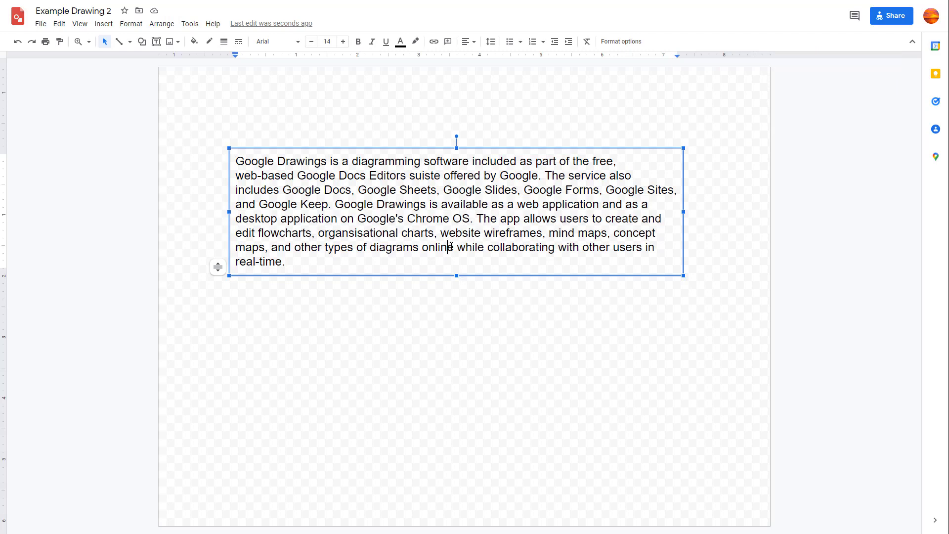
type("sds")
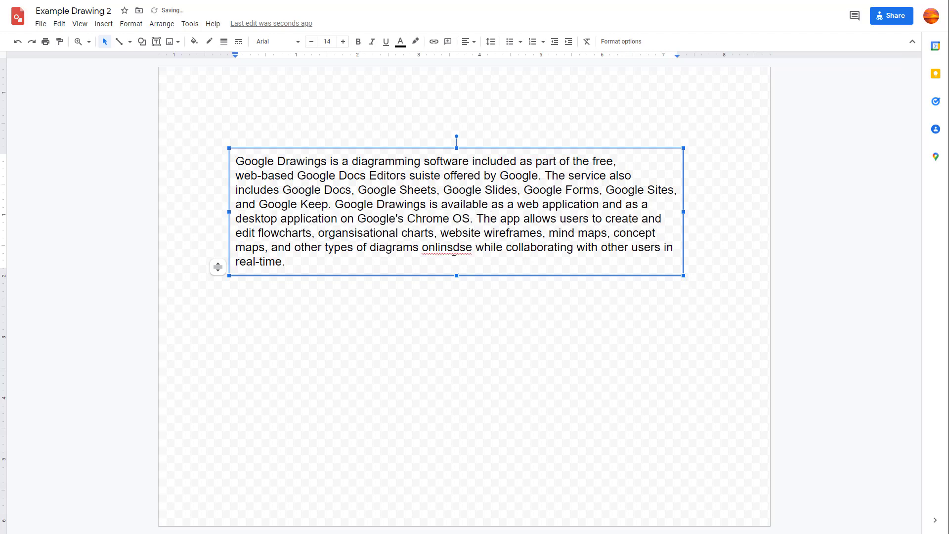
left_click(453, 247)
Add 'onlinsdse' to the personal dictionary from the right-click suggestions.
right_click(453, 247)
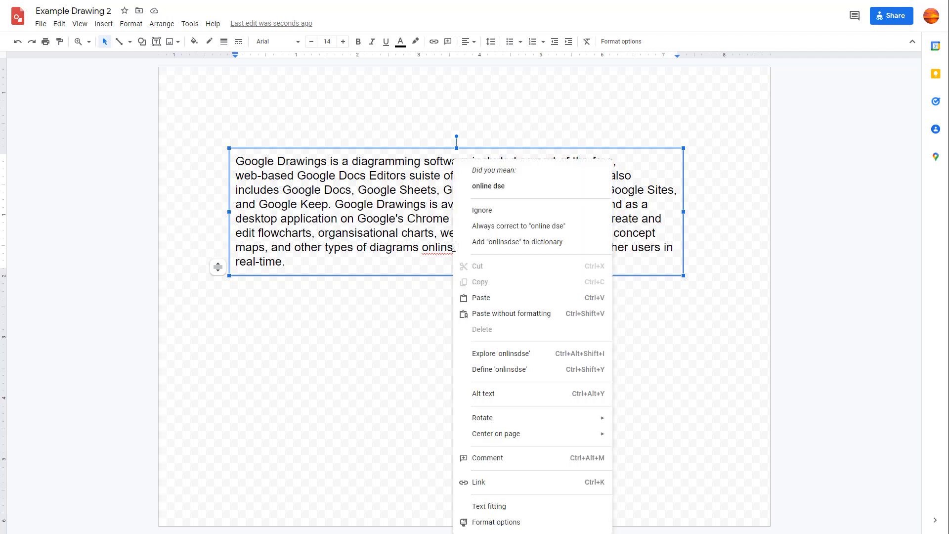
left_click(511, 246)
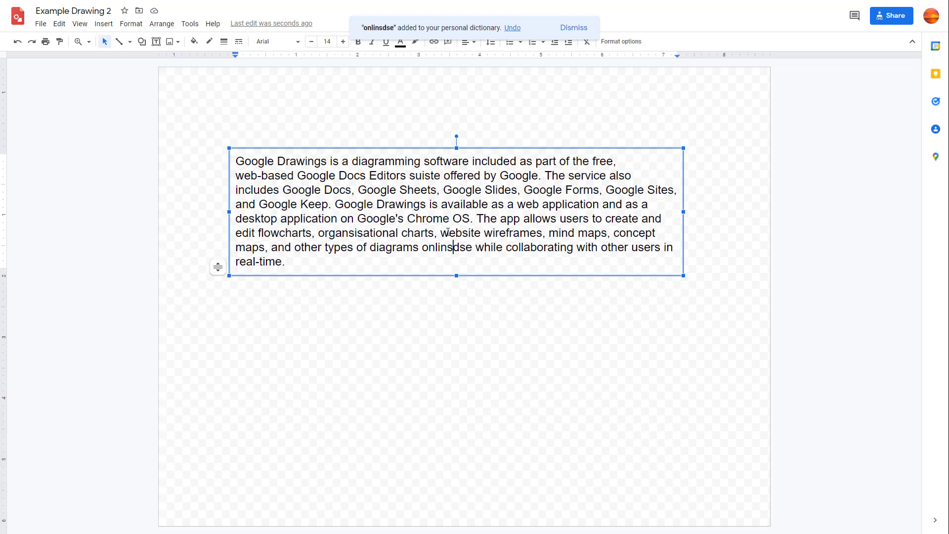
In the personal dictionary, remove 'onlinsdse', add and remove 'dfdfgd', and save with OK.
left_click(190, 23)
mouse_move(223, 41)
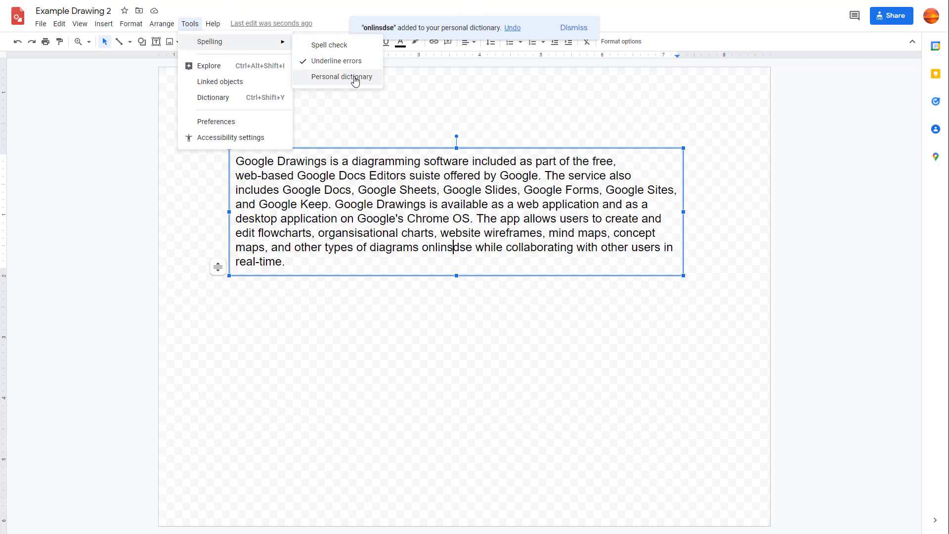
left_click(342, 76)
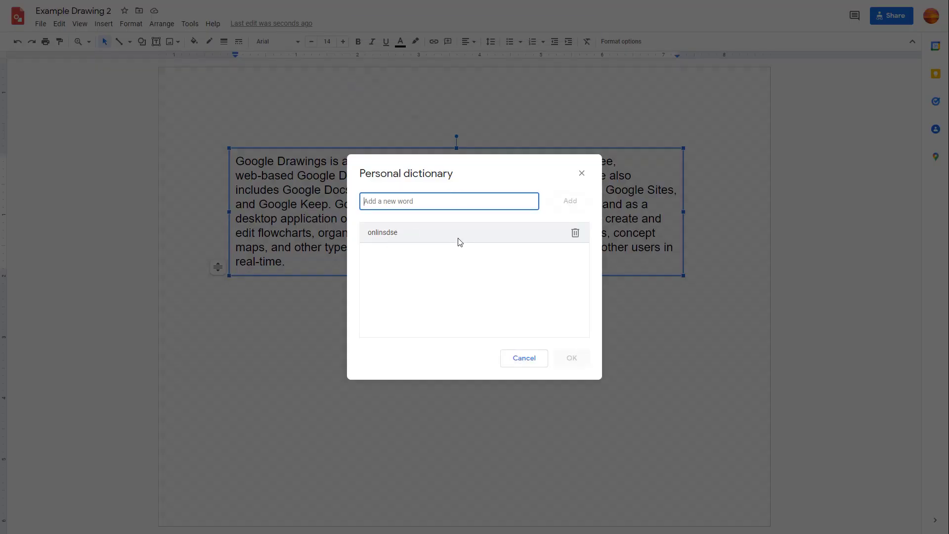
mouse_move(474, 232)
left_click(575, 235)
left_click(384, 201)
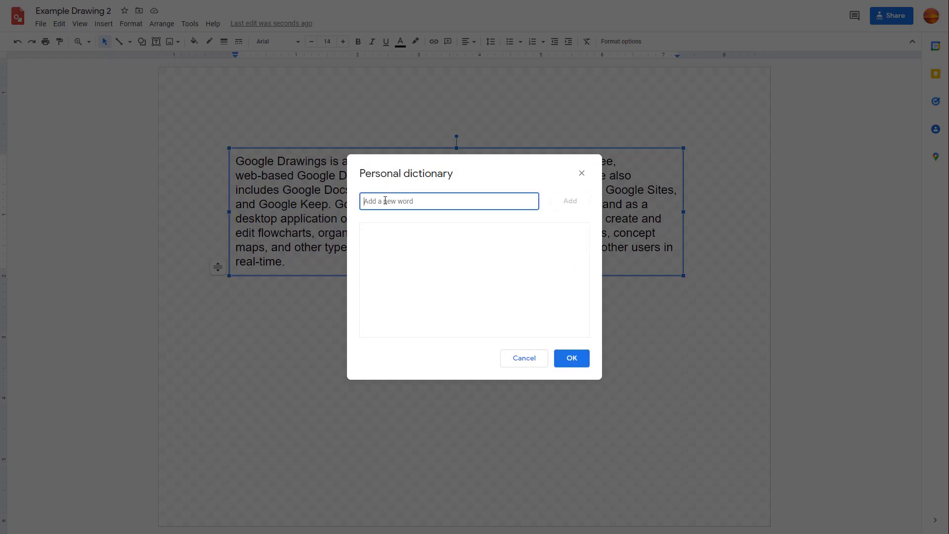
type("dfdfgd")
left_click(571, 200)
left_click(579, 232)
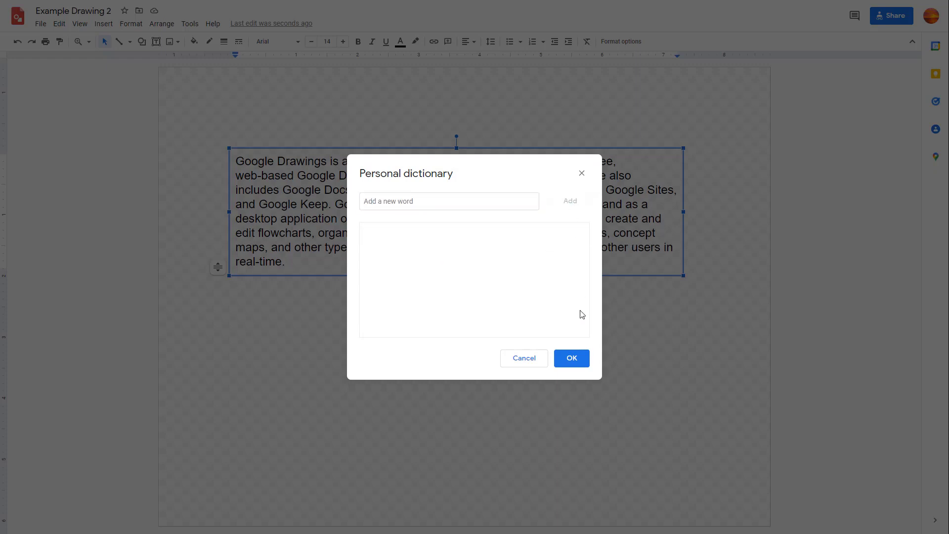
left_click(572, 357)
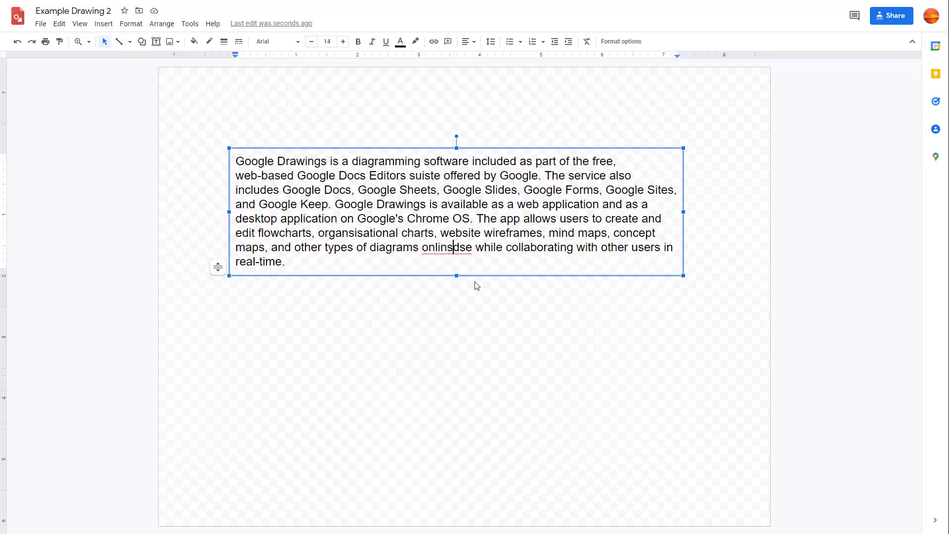
Replace 'onlinsdse' with the suggestion 'online dse' and delete the stray 'dse' to restore 'online'.
right_click(459, 247)
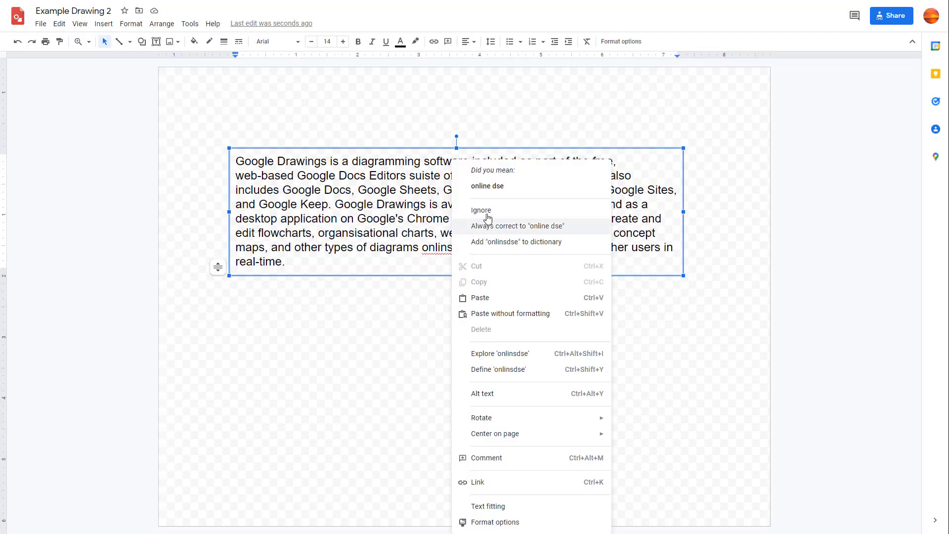
left_click(488, 186)
double_click(467, 247)
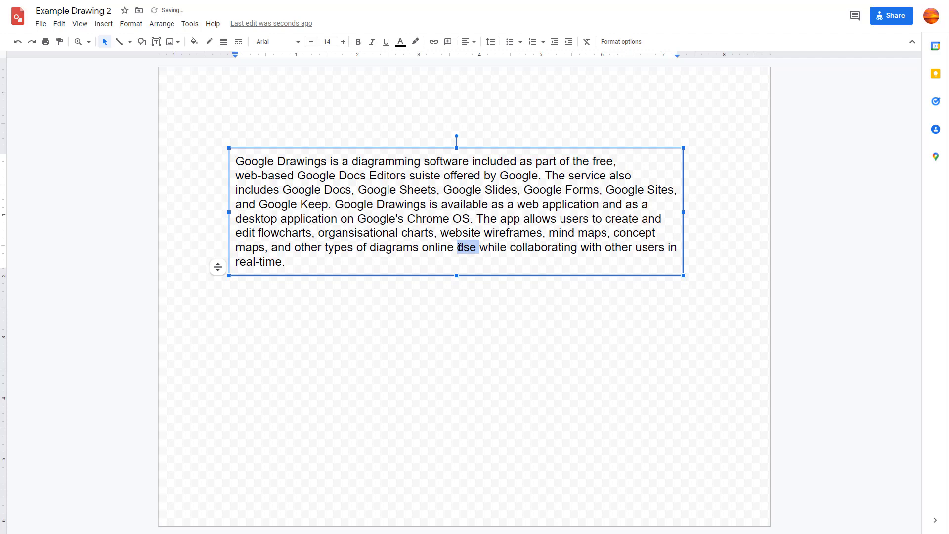
key("BackSpace")
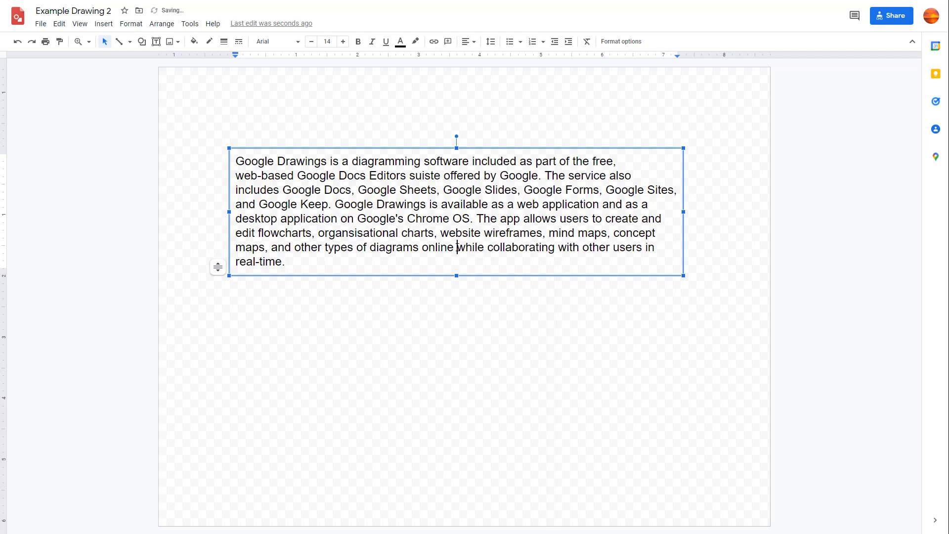